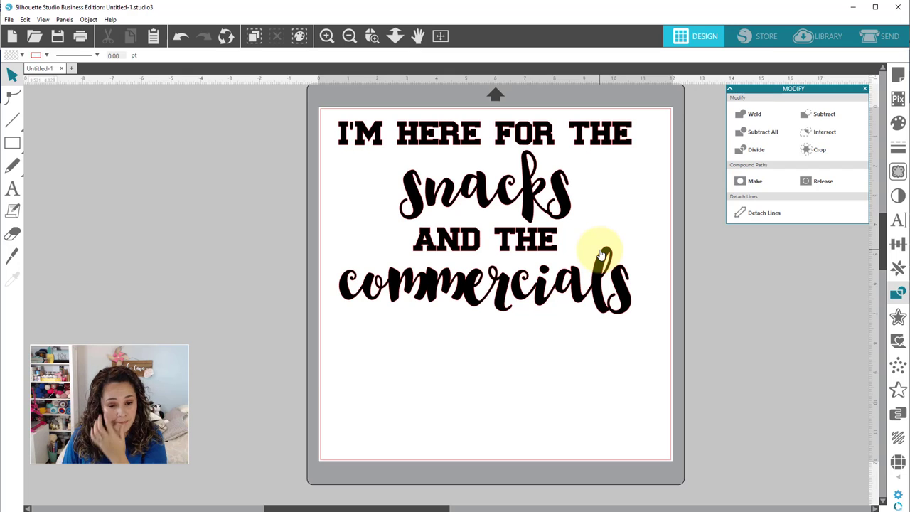
Nudge the word "snacks" up until its k overlaps the word FOR in the top line.
click(555, 199)
key(Up)
key(Up)
key(Up)
key(Up)
key(Up)
key(Up)
key(Up)
key(Up)
key(Up)
key(Up)
key(Up)
key(Up)
key(Up)
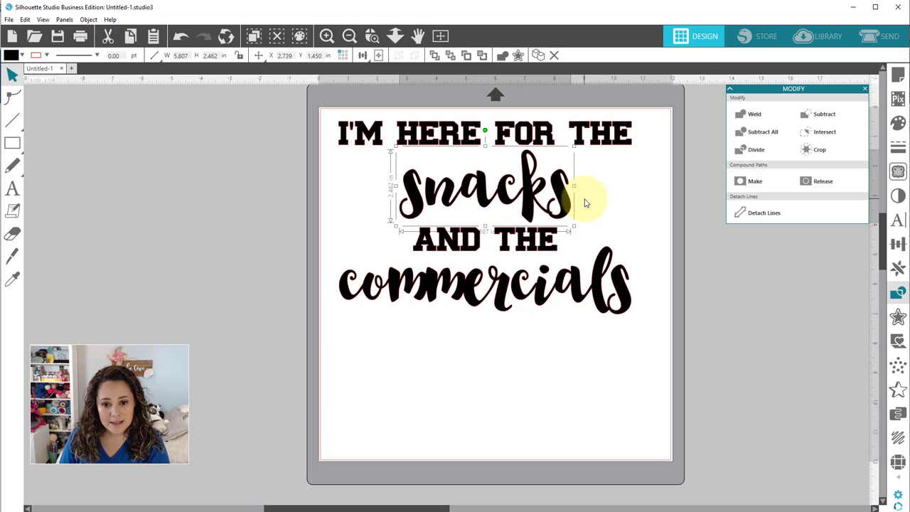
key(Up)
key(Up)
key(Up)
key(Up)
key(Up)
key(Up)
key(Up)
key(Up)
key(Up)
key(Up)
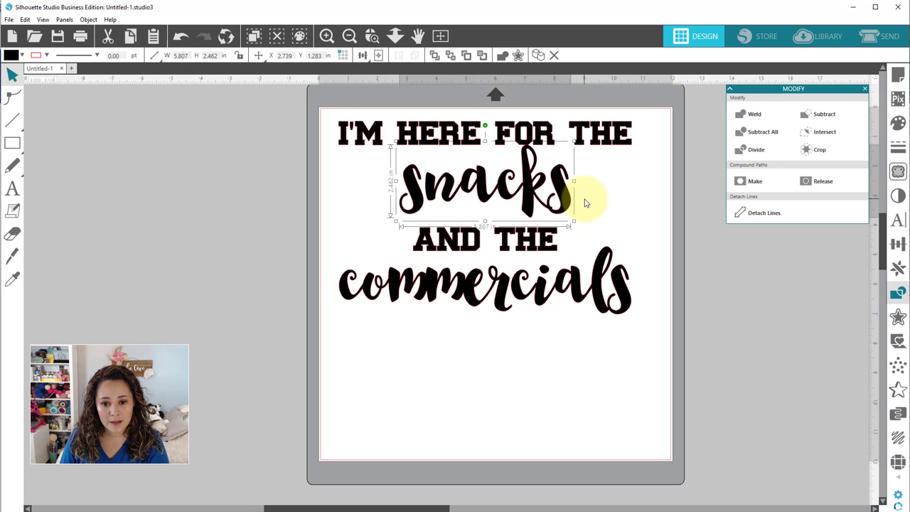
click(600, 213)
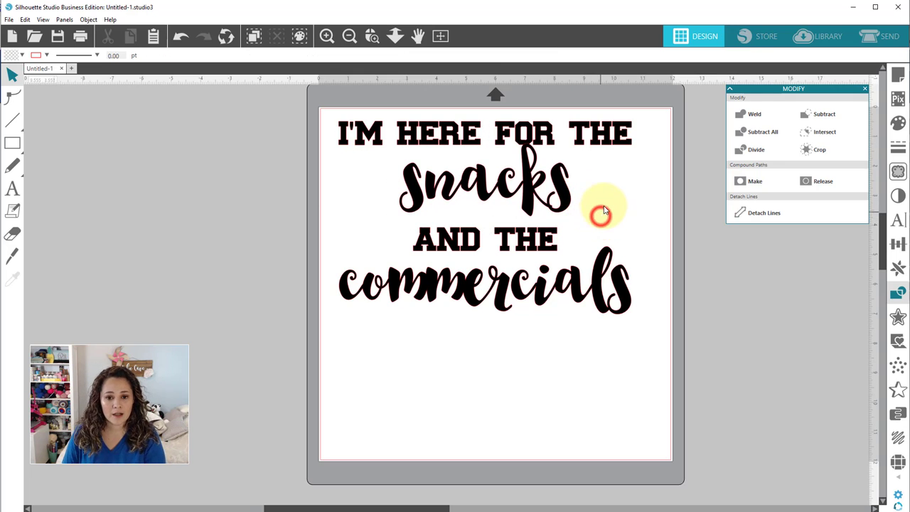
Nudge the "AND THE" and "commercials" lines up slightly together to close the gap below "snacks".
drag(393, 239, 440, 278)
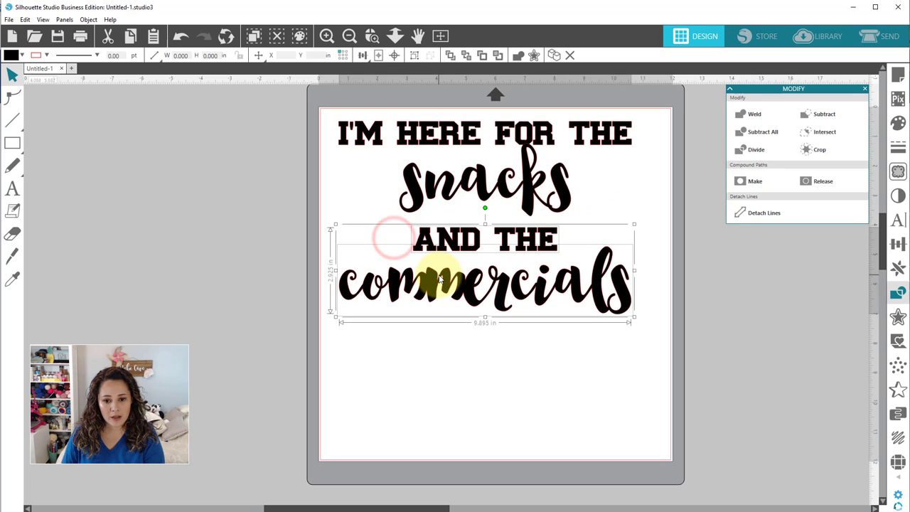
key(Up)
key(Up)
key(Up)
key(Up)
key(Up)
key(Up)
key(Up)
click(441, 309)
click(439, 336)
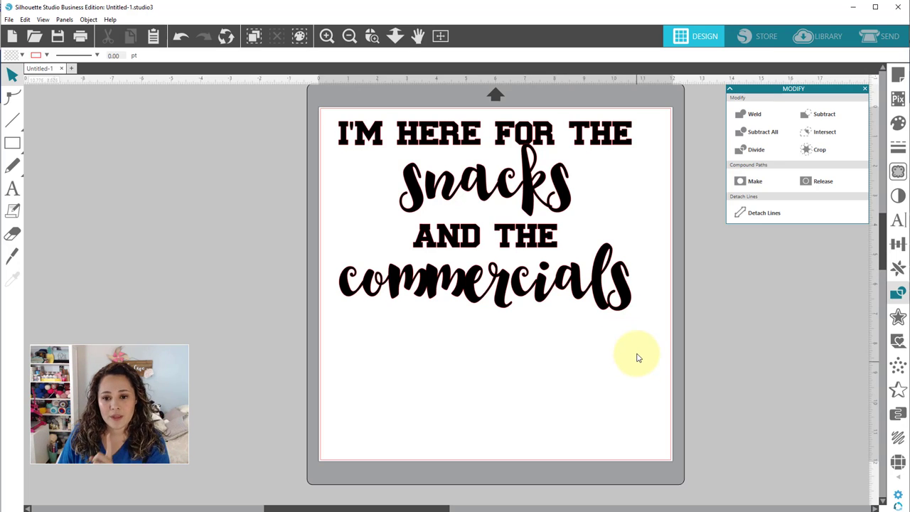
Create a round-cornered offset of 0.040 in around the word "snacks".
click(561, 188)
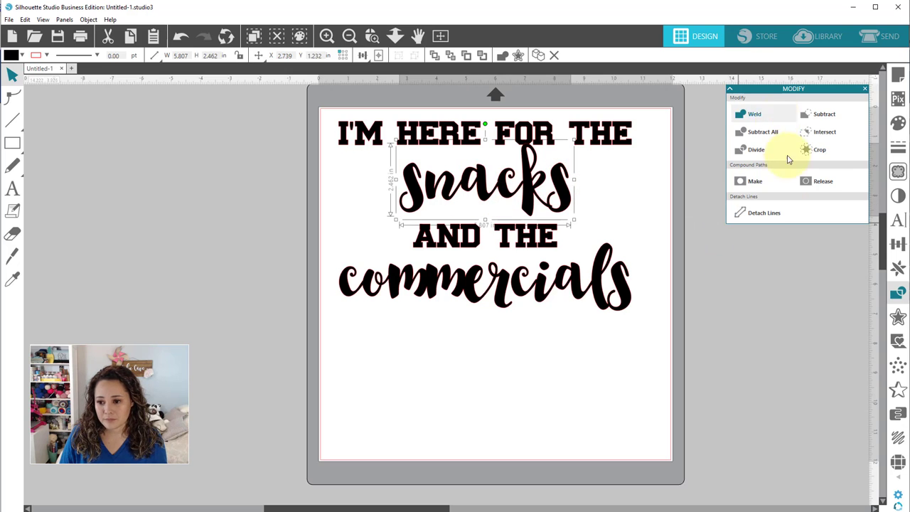
click(896, 312)
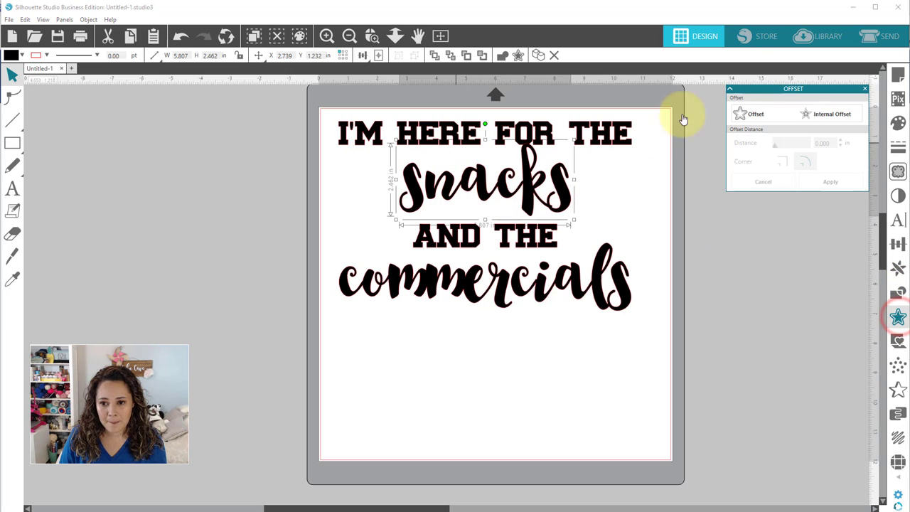
click(745, 114)
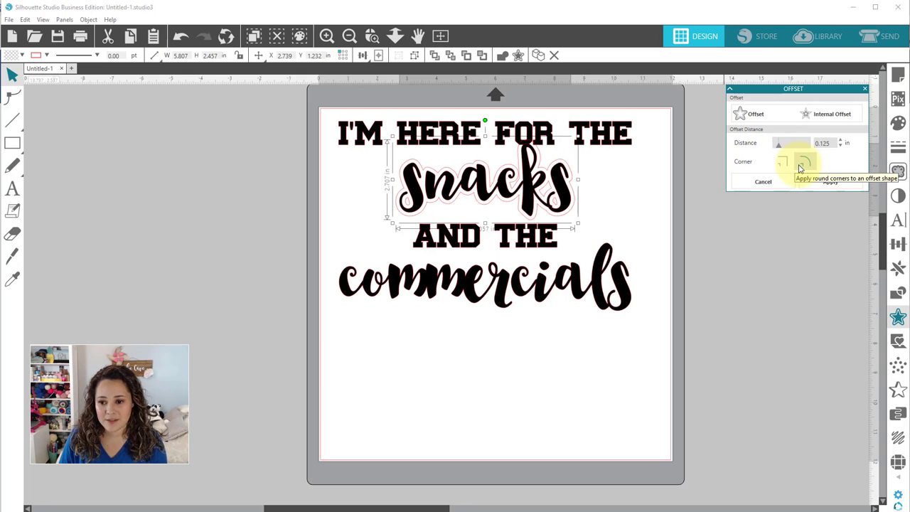
click(828, 144)
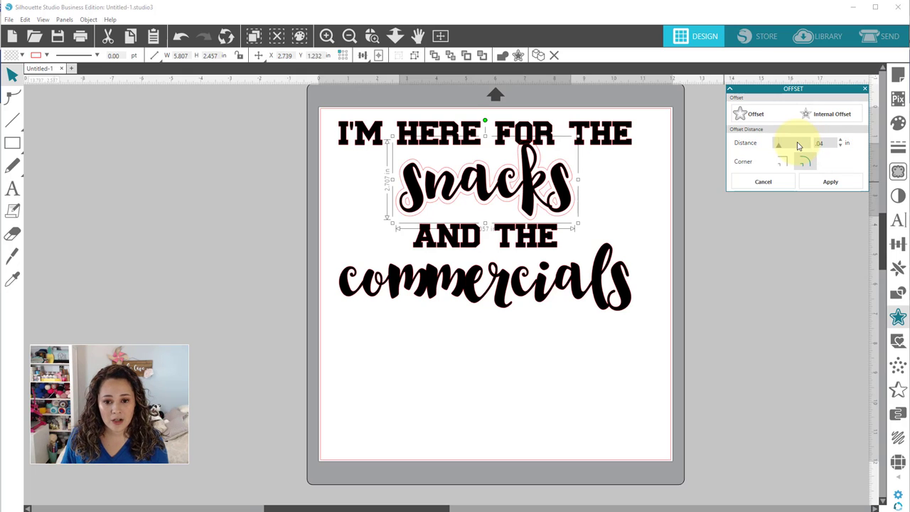
key(Return)
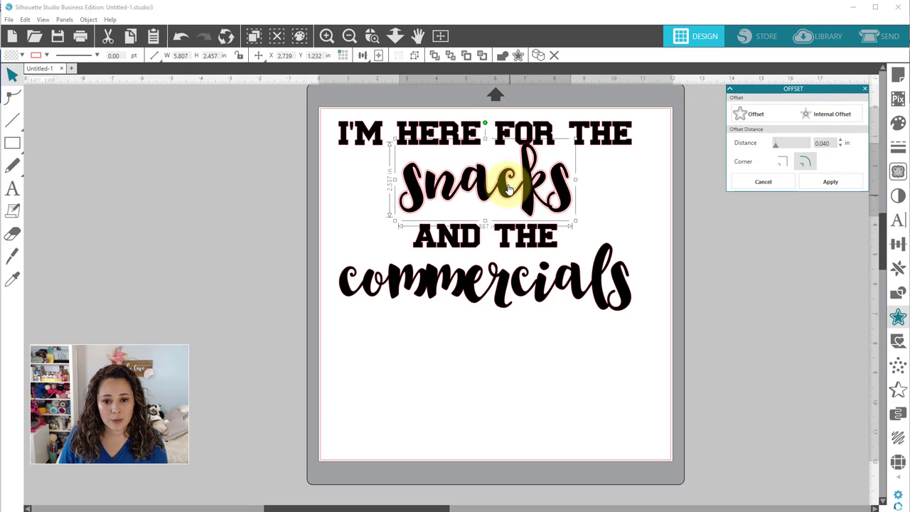
click(831, 184)
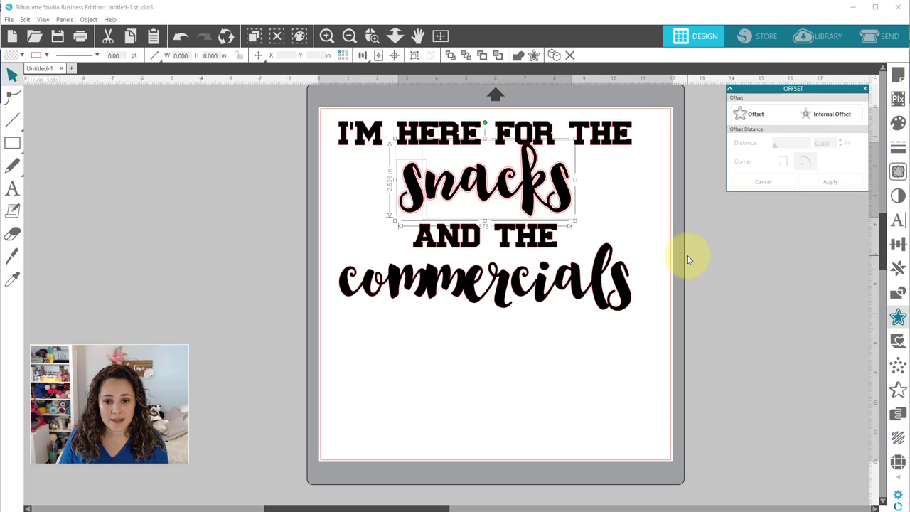
Subtract the offset around "snacks" from the "I'M HERE FOR THE" line.
shift+click(625, 134)
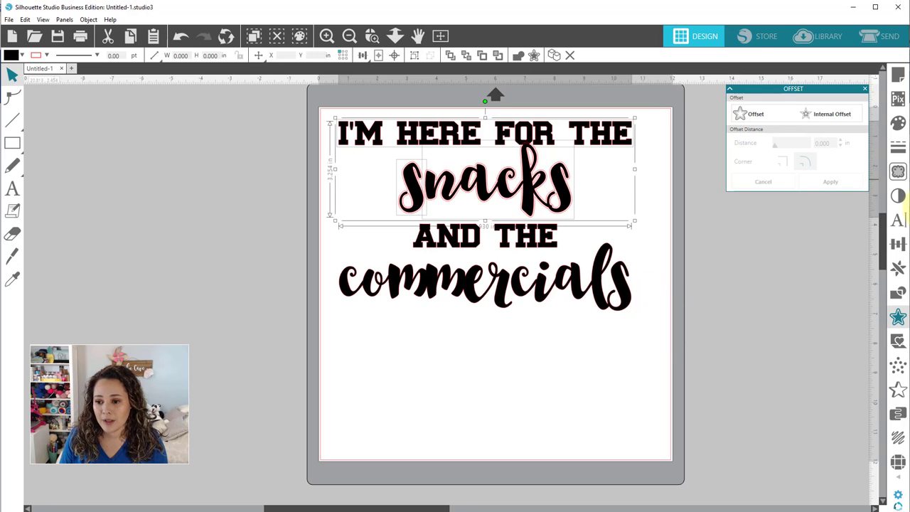
click(901, 296)
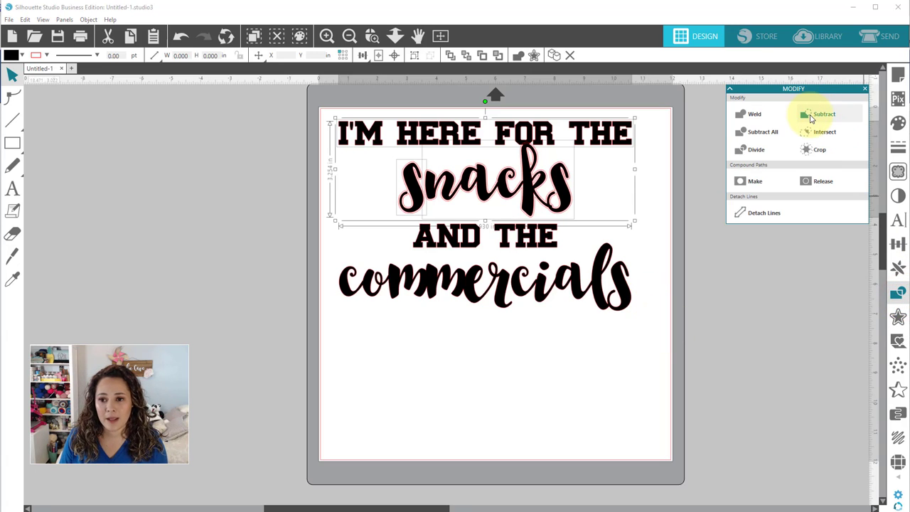
click(811, 117)
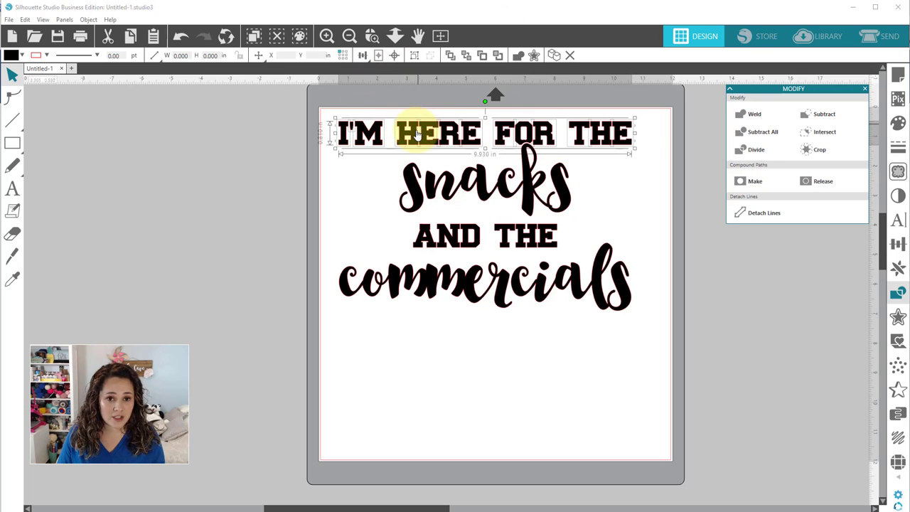
Make the cut-out "I'M HERE FOR THE" letters into one compound path.
right_click(597, 136)
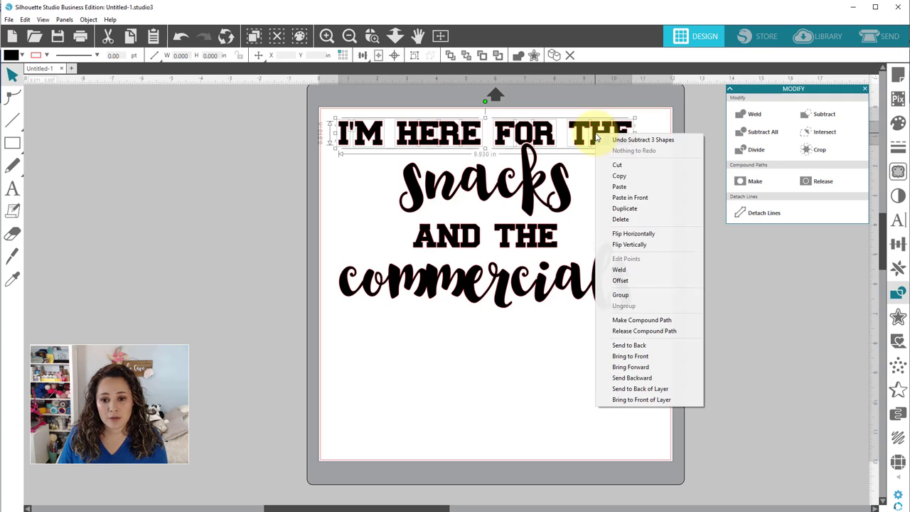
click(618, 320)
click(570, 409)
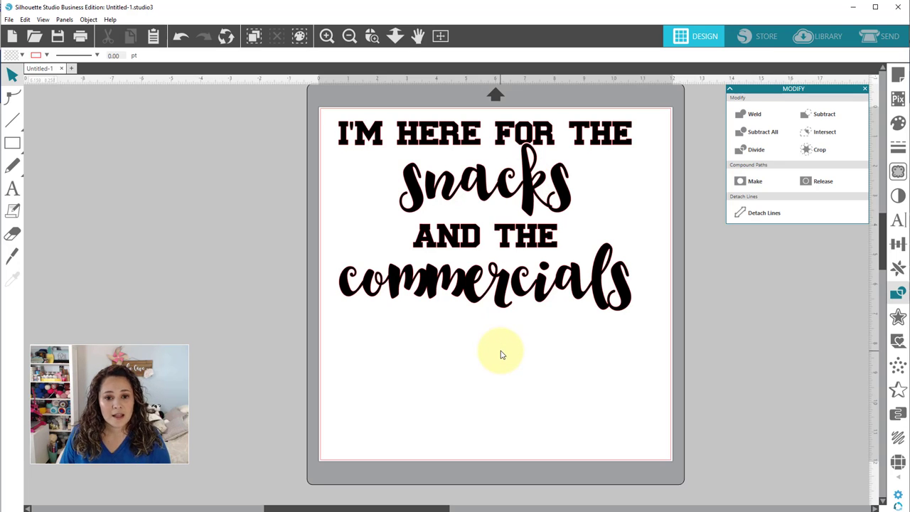
Move the words "snacks" and "commercials" together off the left side of the mat.
click(538, 176)
shift+click(608, 302)
key(i)
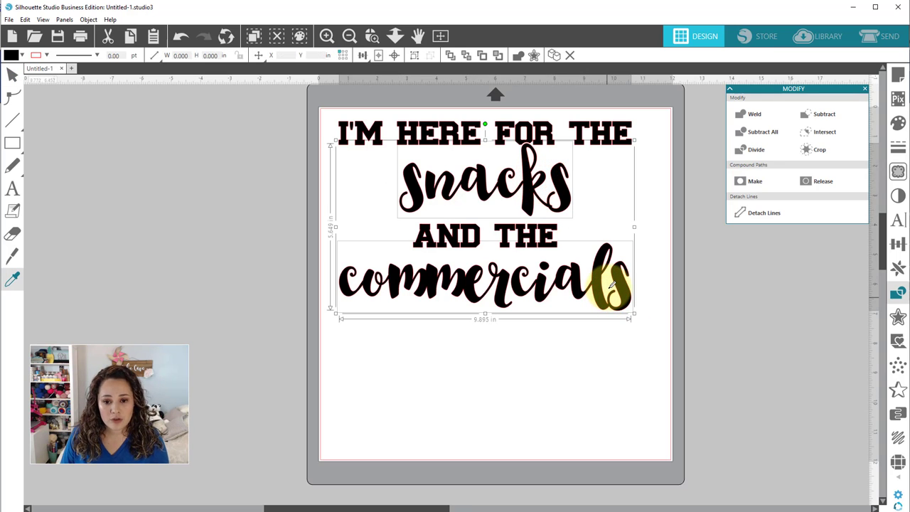
key(v)
drag(604, 287, 86, 217)
Group the "I'M HERE FOR THE" and "AND THE" lines on the mat.
drag(305, 118, 518, 254)
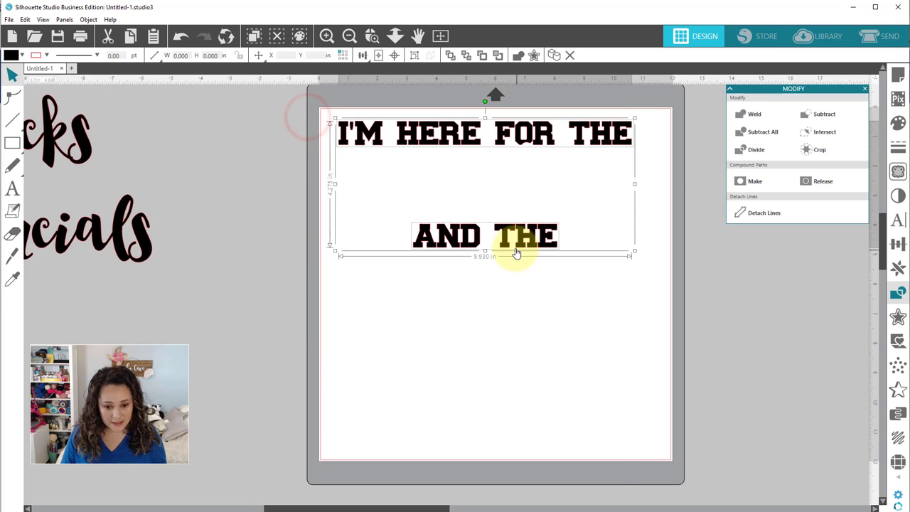
right_click(516, 254)
click(543, 398)
click(542, 398)
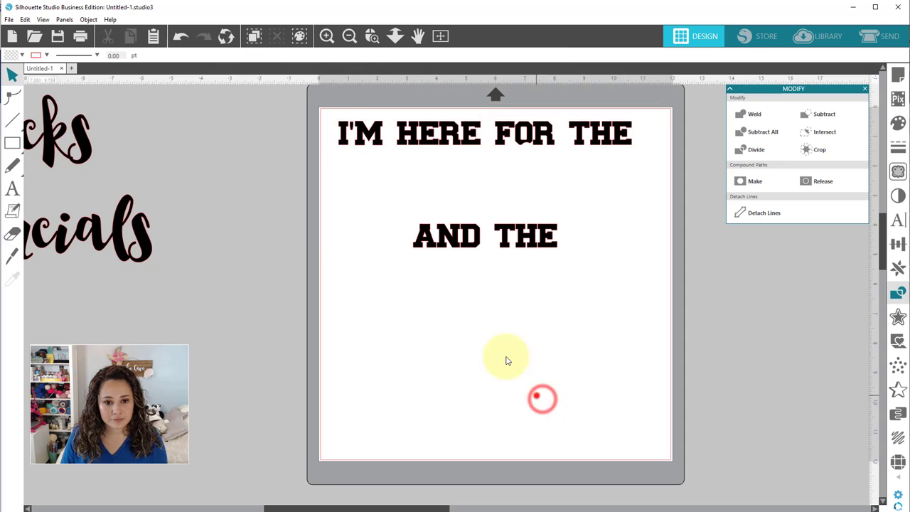
Move the grouped block-letter lines closer to the mat's upper-left corner and flip them horizontally.
drag(331, 118, 413, 230)
right_click(413, 230)
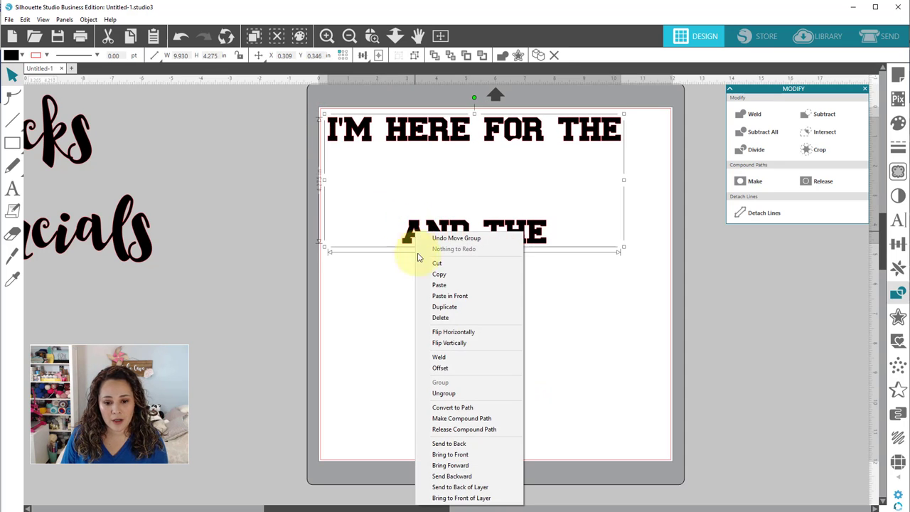
click(443, 331)
click(463, 384)
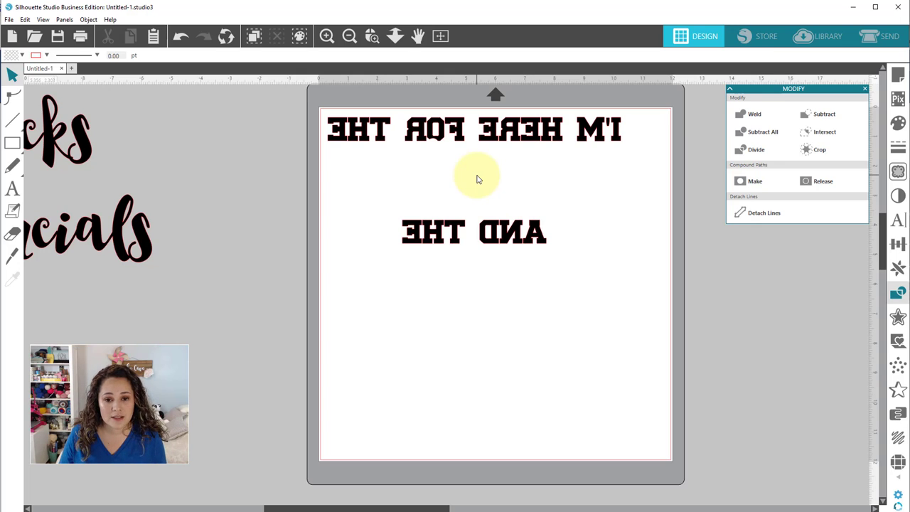
Draw a rectangle around the first mirrored line and resize it to enclose both lines, about 10.27 by 4.58 in.
click(12, 143)
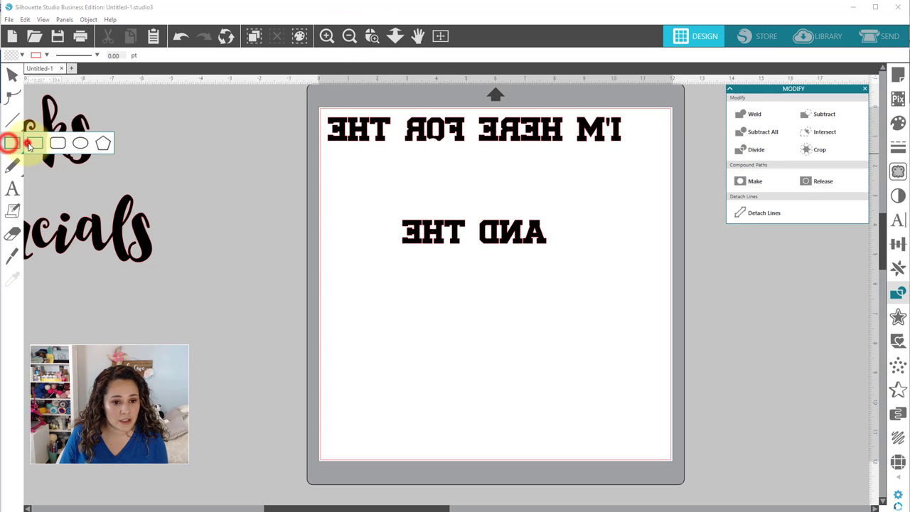
click(28, 144)
mouse_move(324, 113)
mouse_down()
mouse_move(443, 147)
mouse_move(633, 149)
mouse_up()
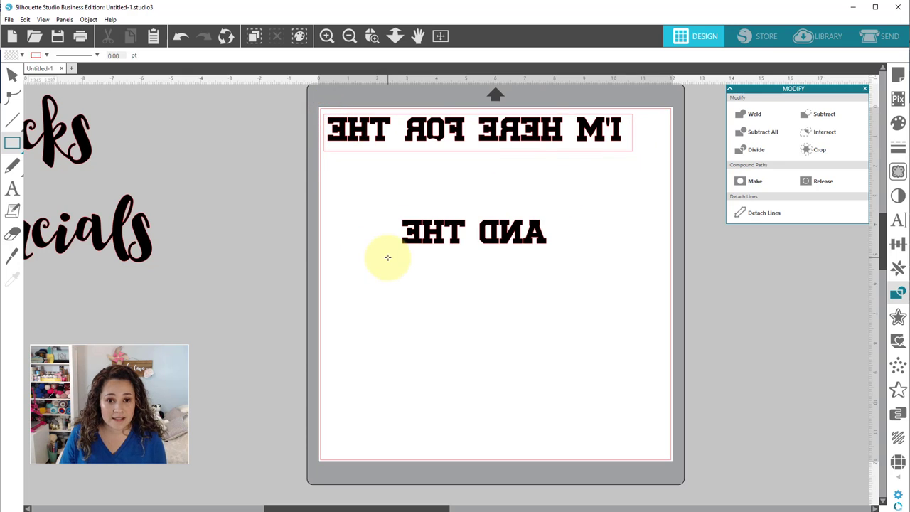
click(11, 73)
click(449, 154)
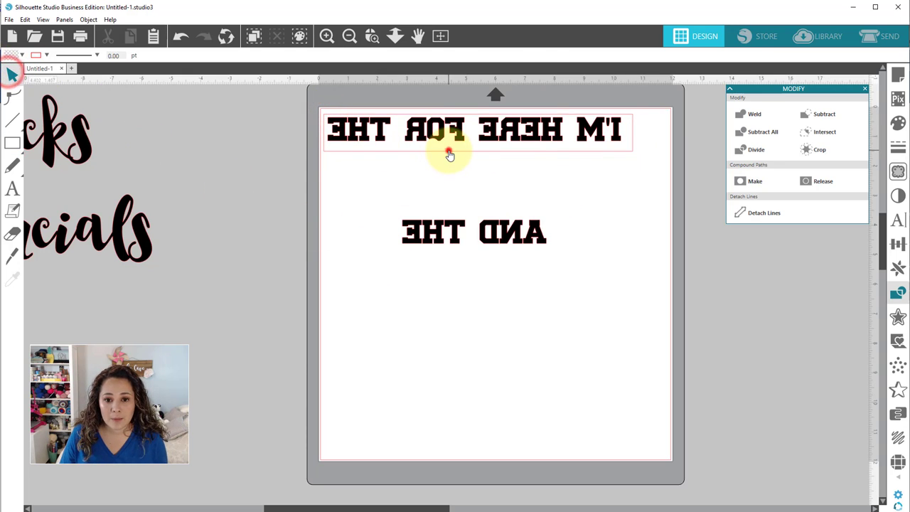
drag(477, 154, 475, 252)
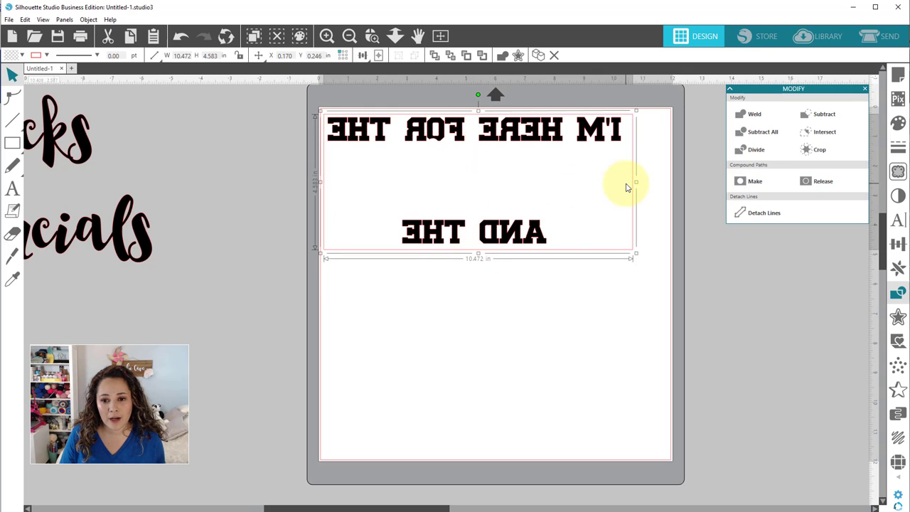
drag(638, 181, 631, 181)
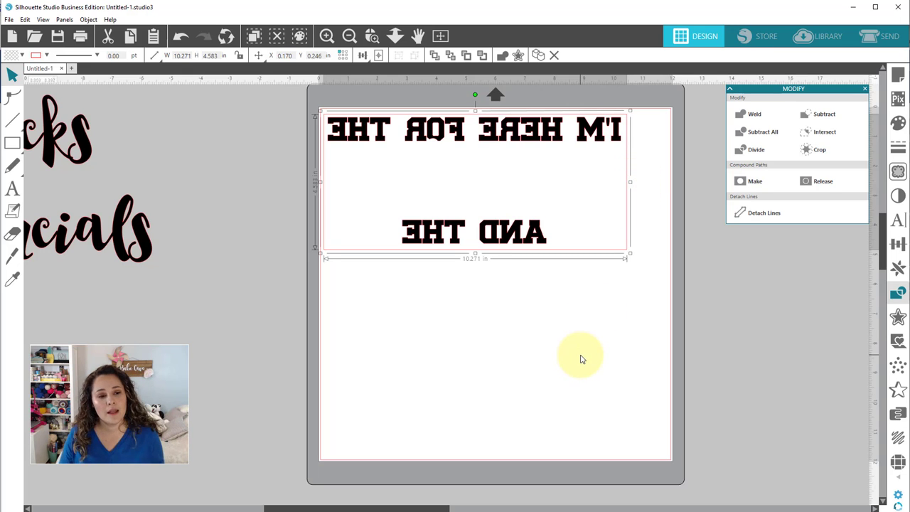
drag(134, 245, 598, 217)
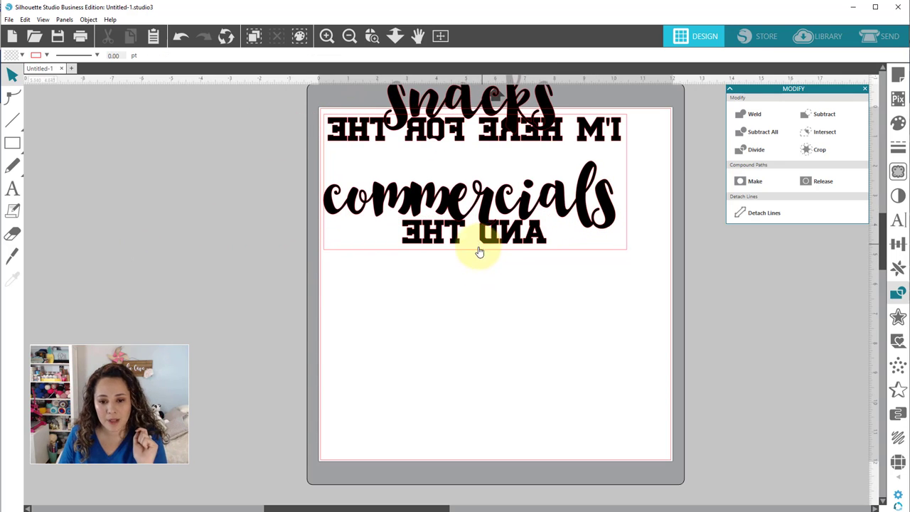
click(583, 203)
drag(450, 233, 142, 250)
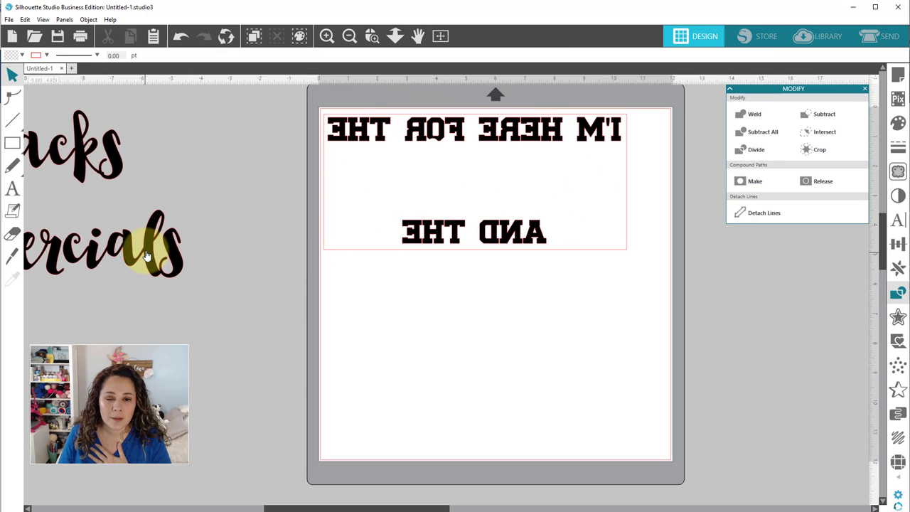